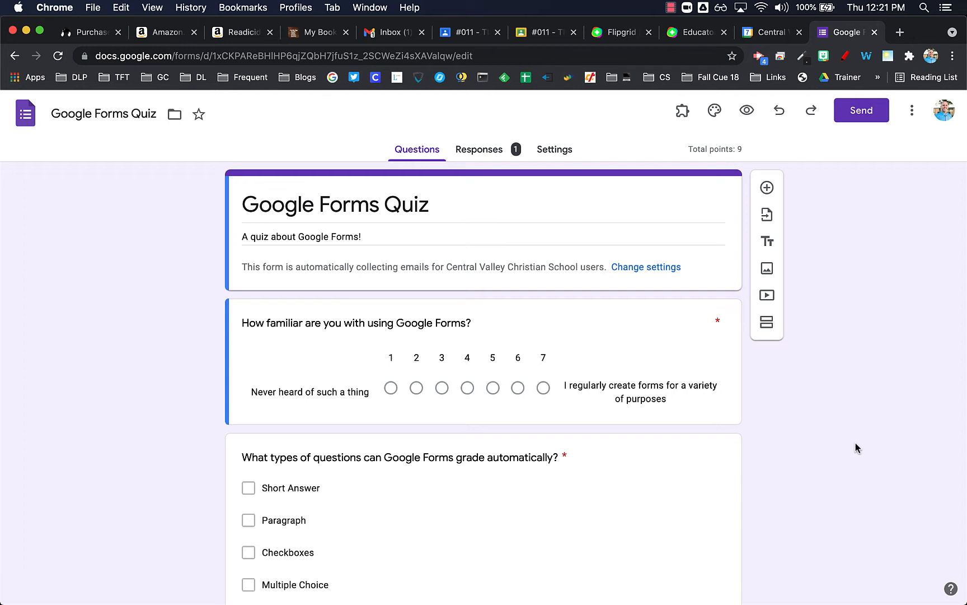
Add a question titled "What is the answer?" directly below the form's header and set its type to Multiple choice
scroll(839, 445, "down", 7)
scroll(839, 439, "up", 2)
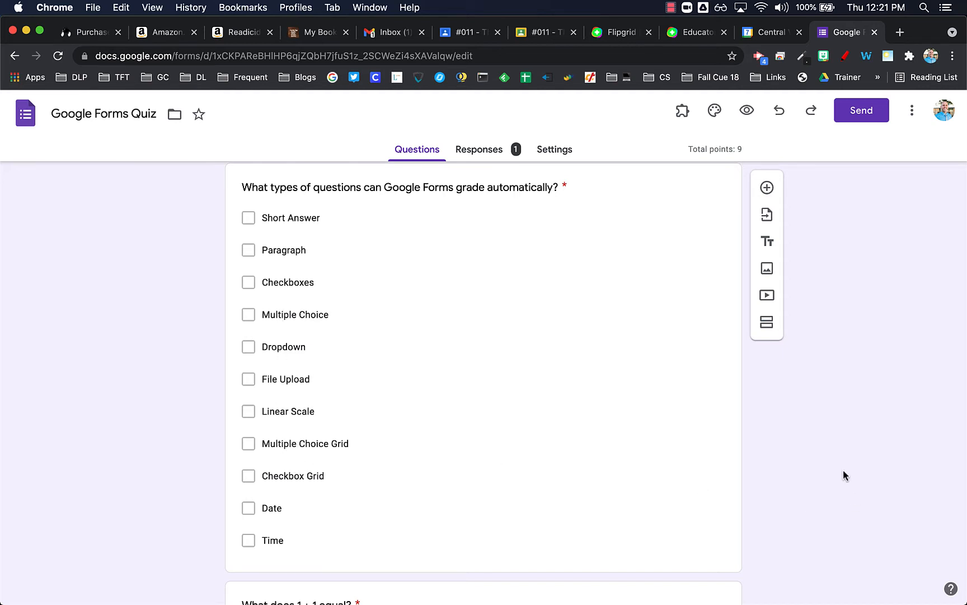
scroll(144, 374, "up", 5)
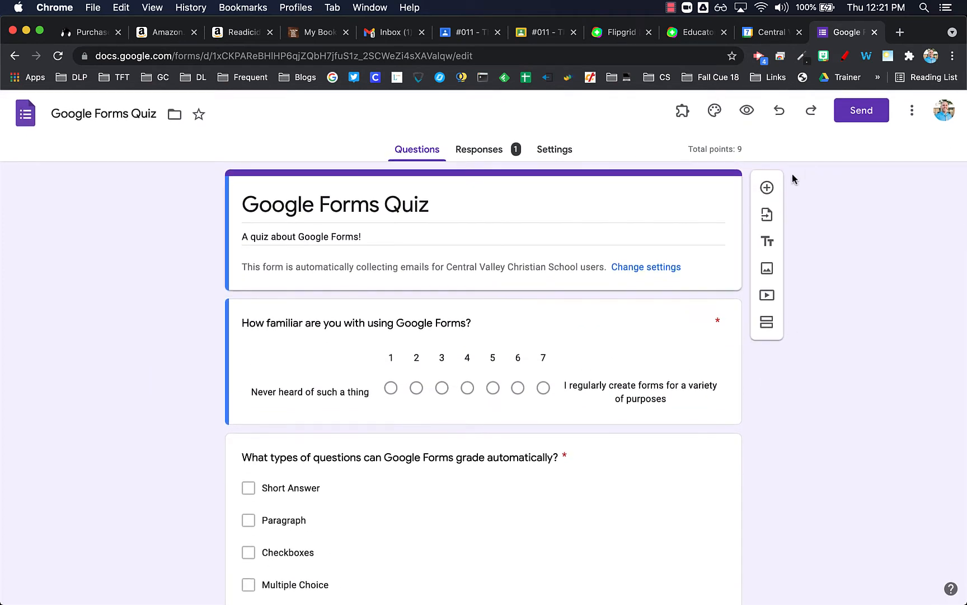
left_click(767, 188)
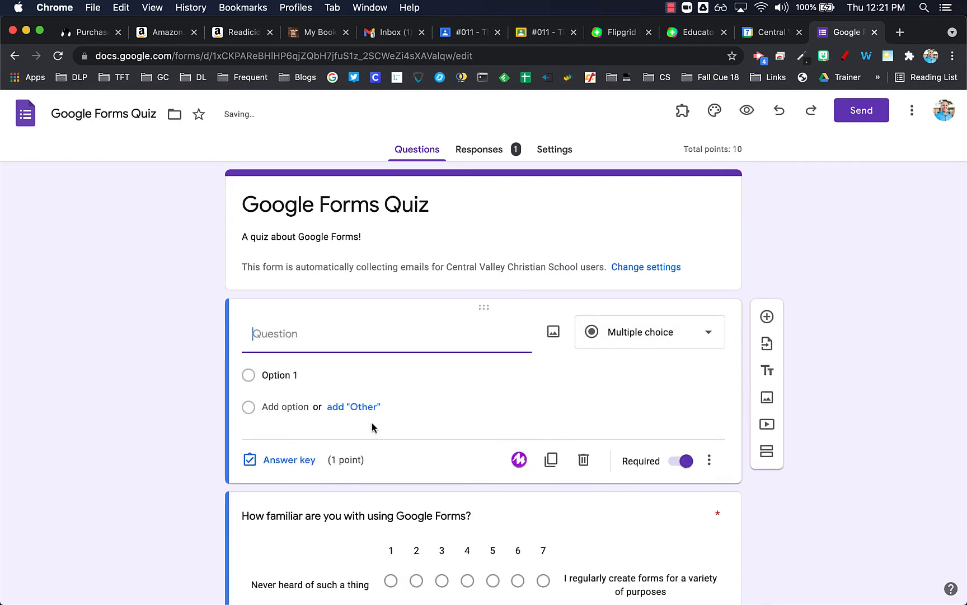
left_click(624, 352)
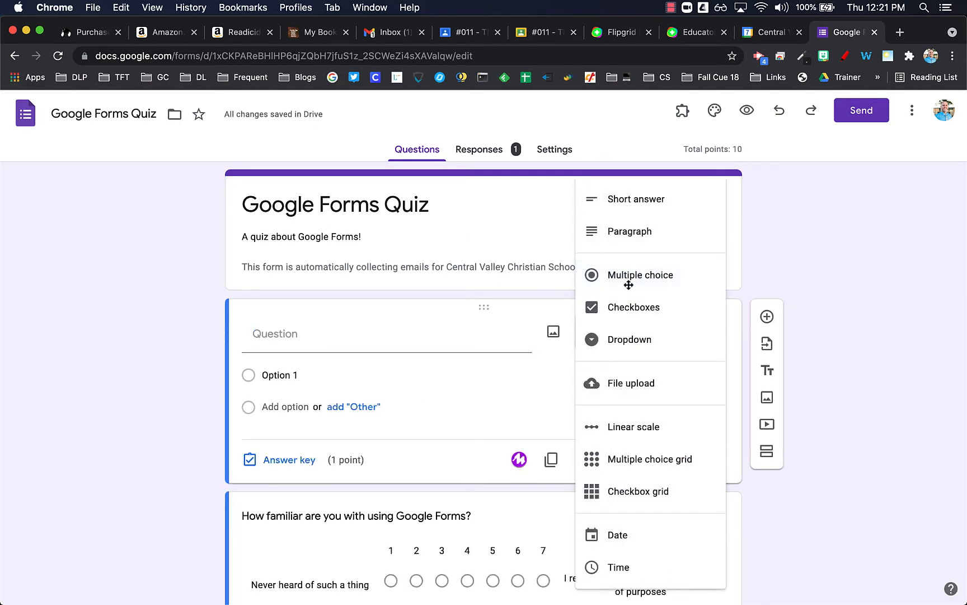
left_click(647, 277)
type("What is")
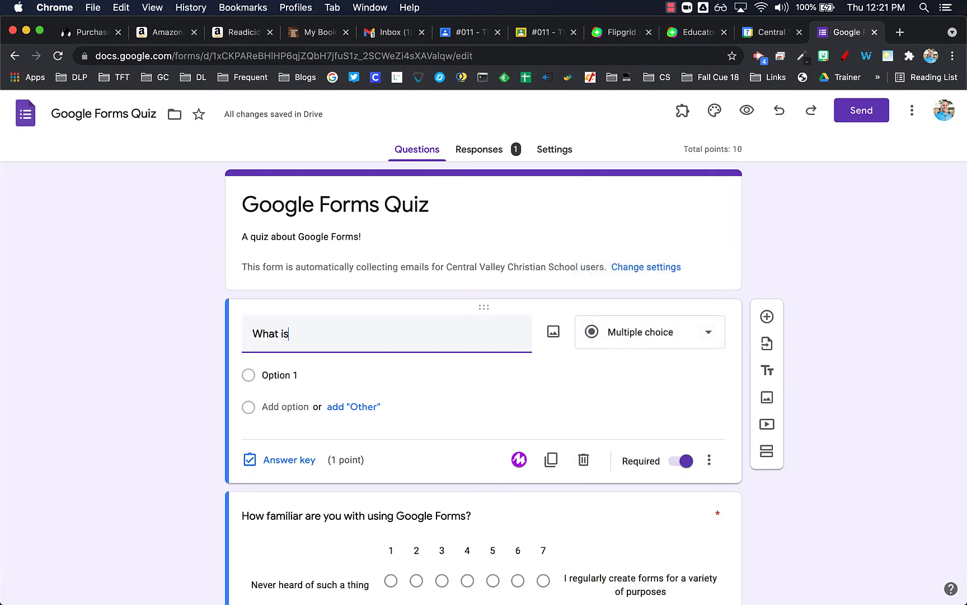
type(" the answer?")
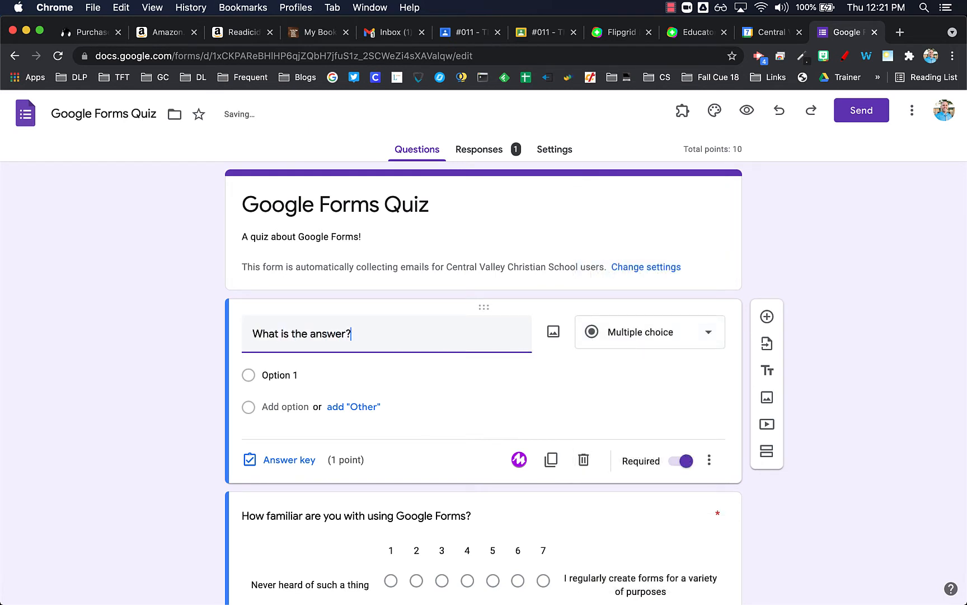
left_click(682, 346)
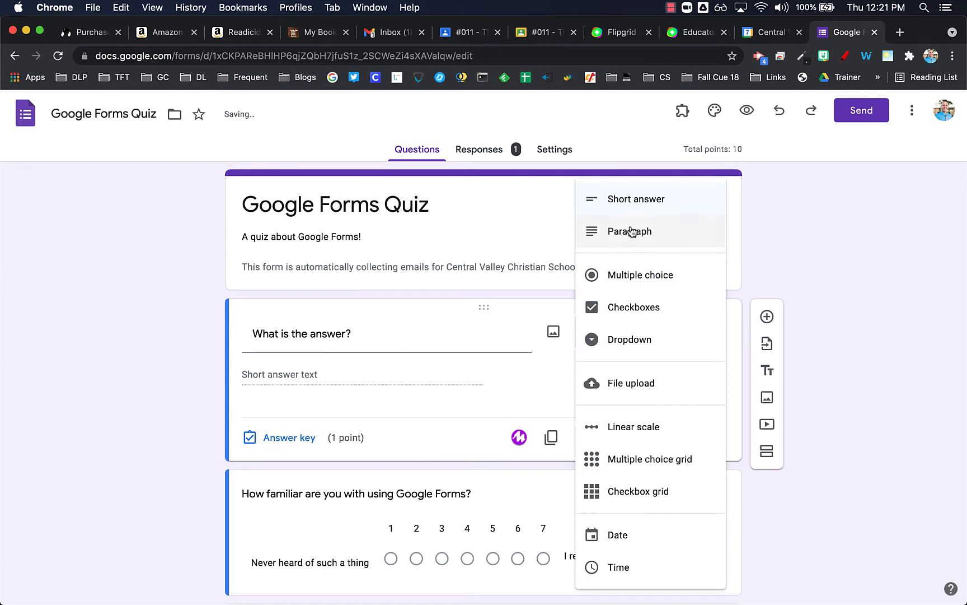
left_click(631, 280)
Enter the answer options a, b and c for "What is the answer?" and remove the extra fourth option
left_click(328, 374)
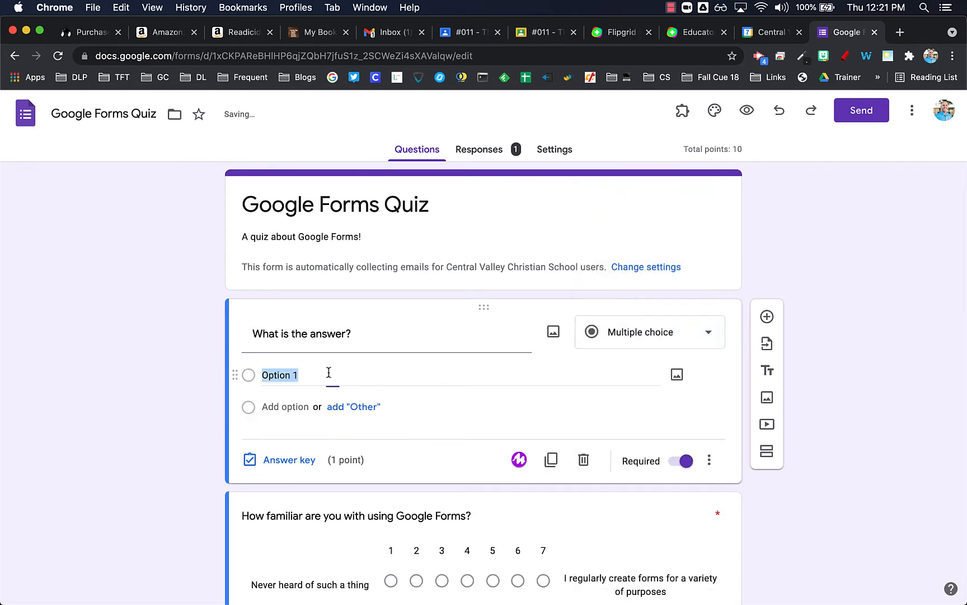
type("a")
key("Return")
type("b")
key("Return")
type("c")
key("Return")
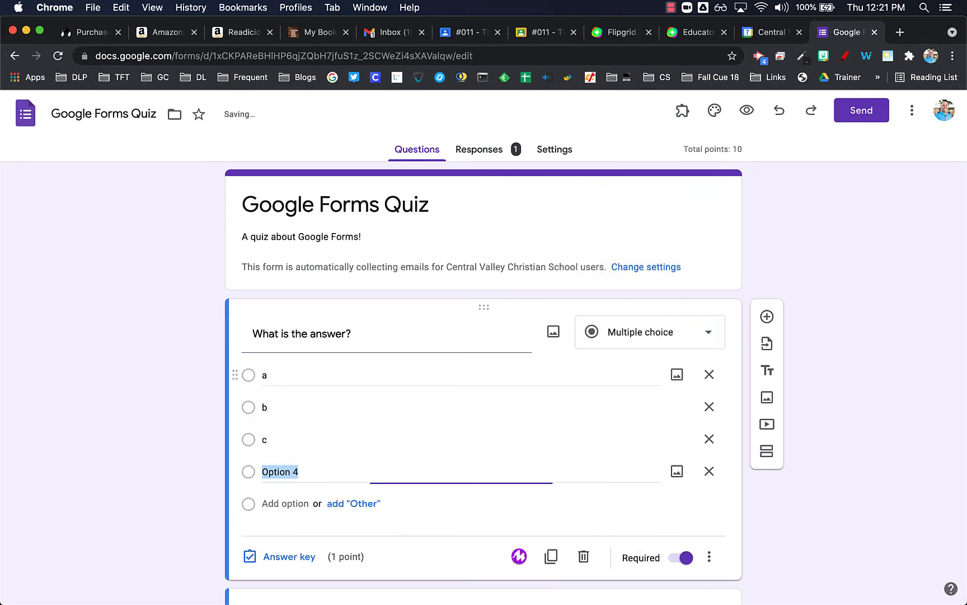
left_click(709, 476)
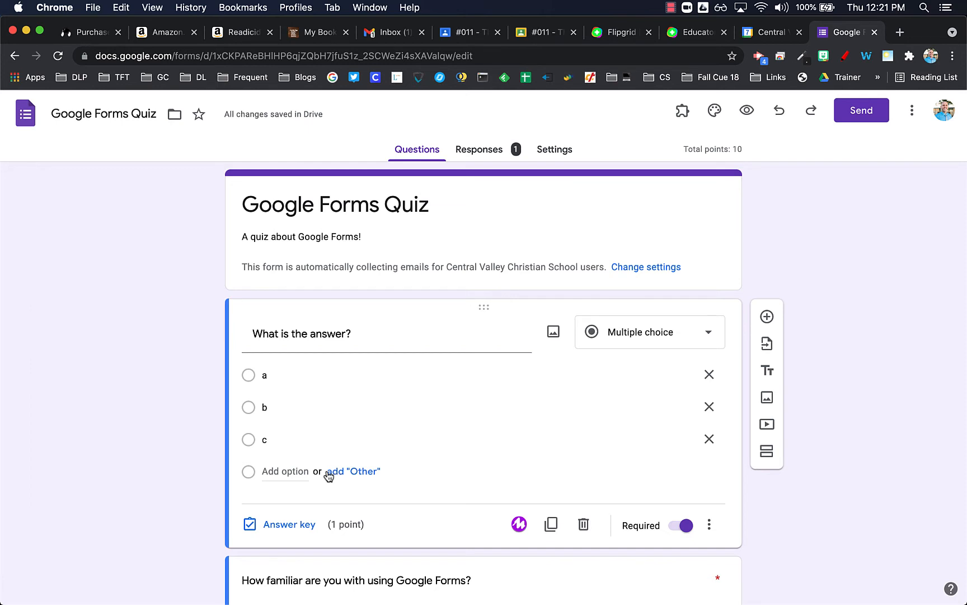
Set option a as the correct answer in the answer key of "What is the answer?"
left_click(289, 526)
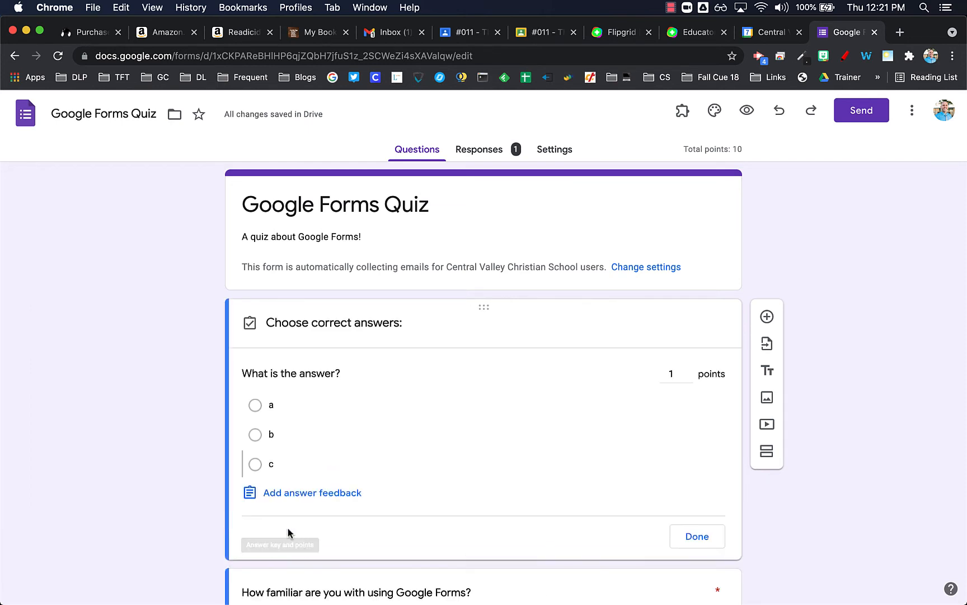
left_click(255, 403)
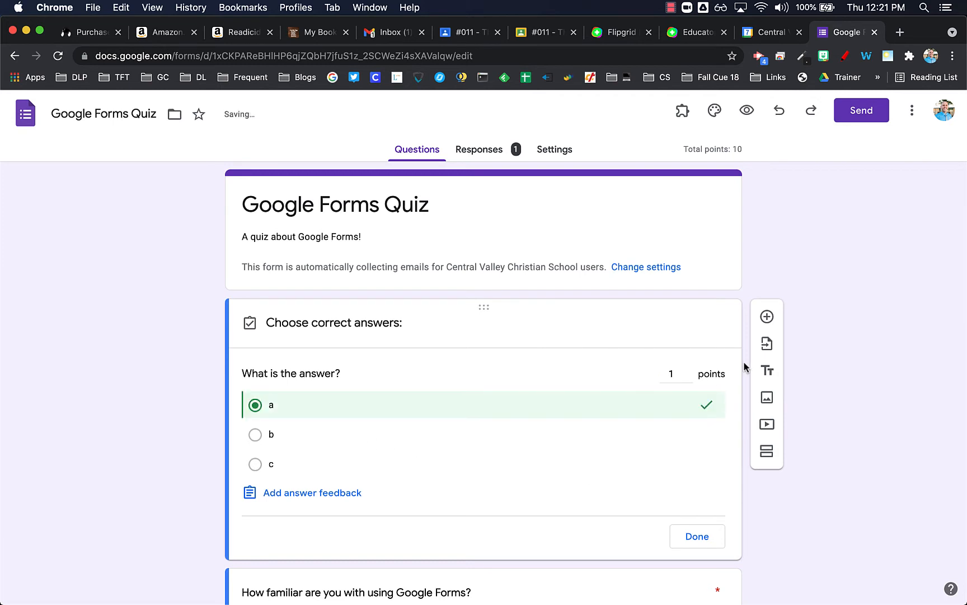
left_click(693, 536)
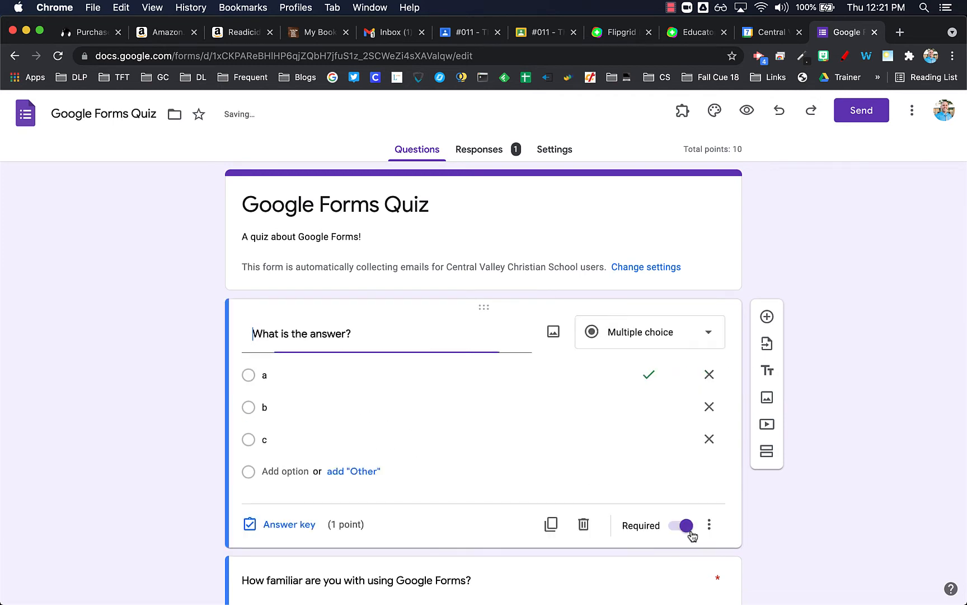
Add a blank question after "What is the answer?" and change the type of "What is the answer?" to Checkboxes
left_click(769, 319)
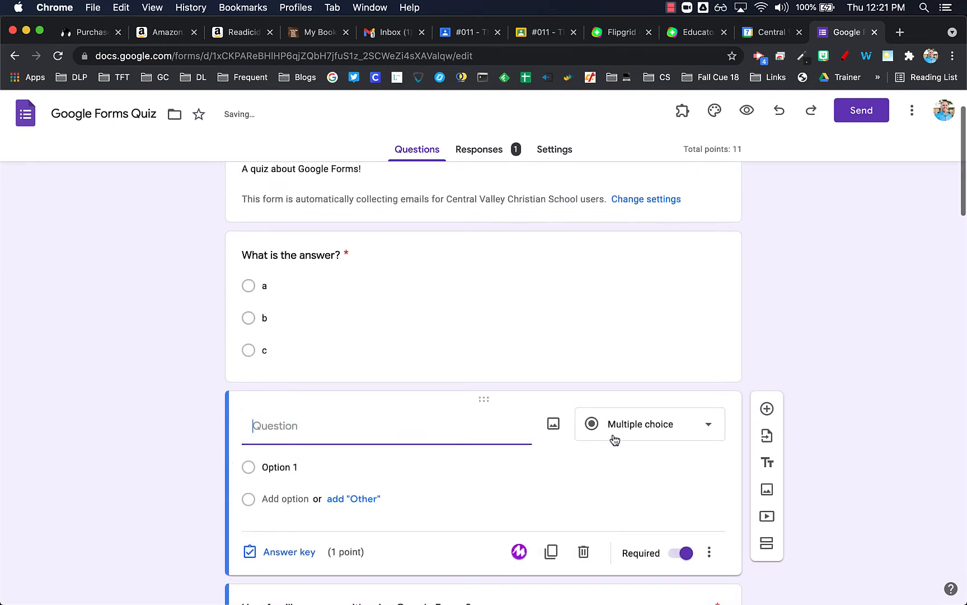
left_click(416, 292)
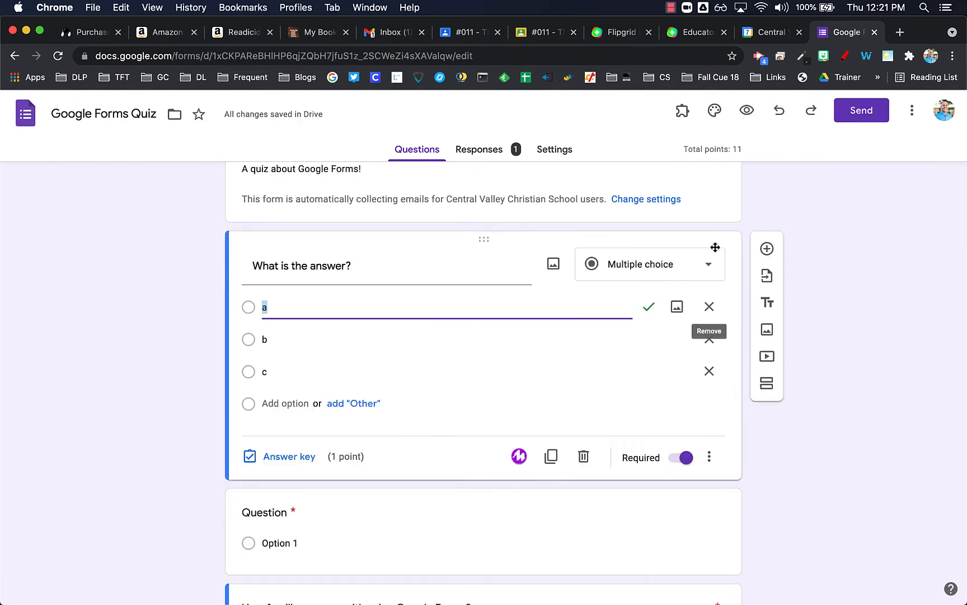
left_click(685, 268)
left_click(650, 309)
Mark options b and c as additional correct answers in the answer key of "What is the answer?"
left_click(284, 461)
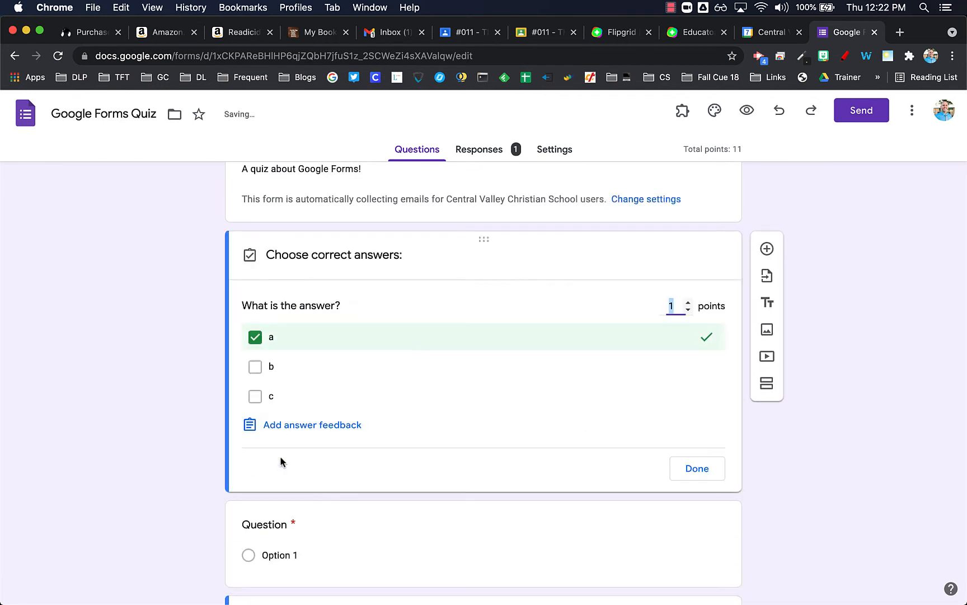
left_click(255, 367)
left_click(254, 396)
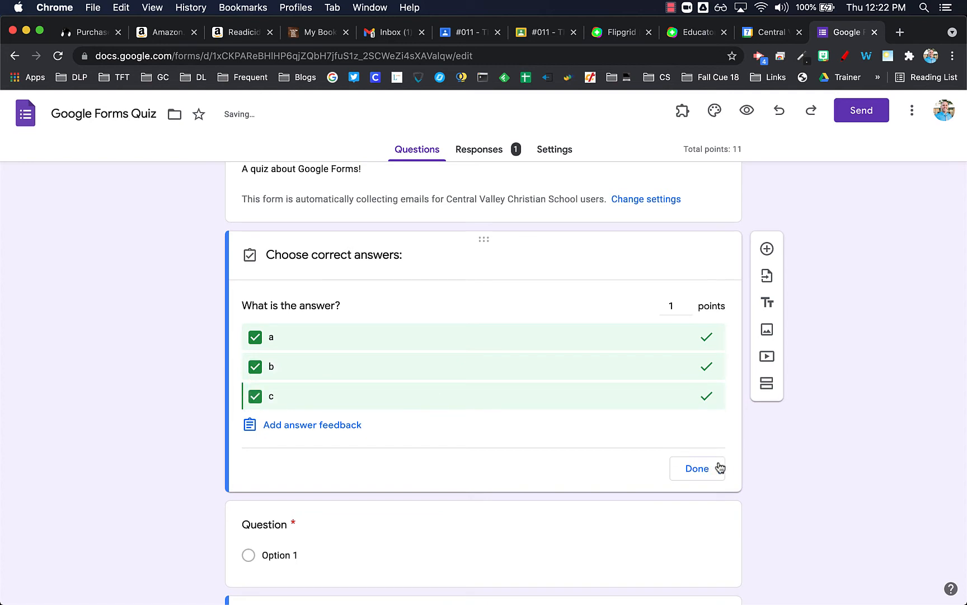
left_click(698, 469)
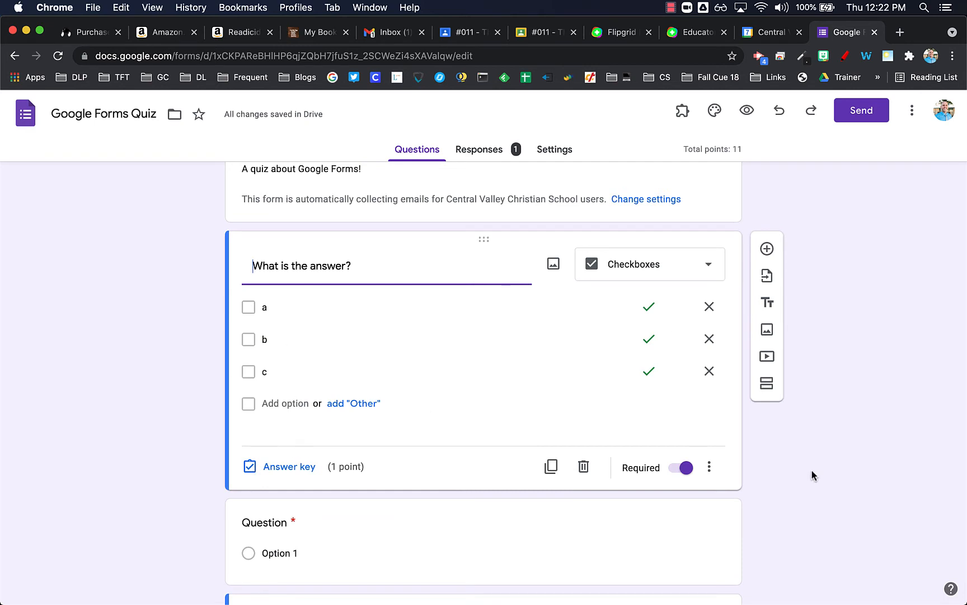
Change the blank question's type to Short answer and title it "What is 1 + 1"
left_click(525, 556)
left_click(648, 437)
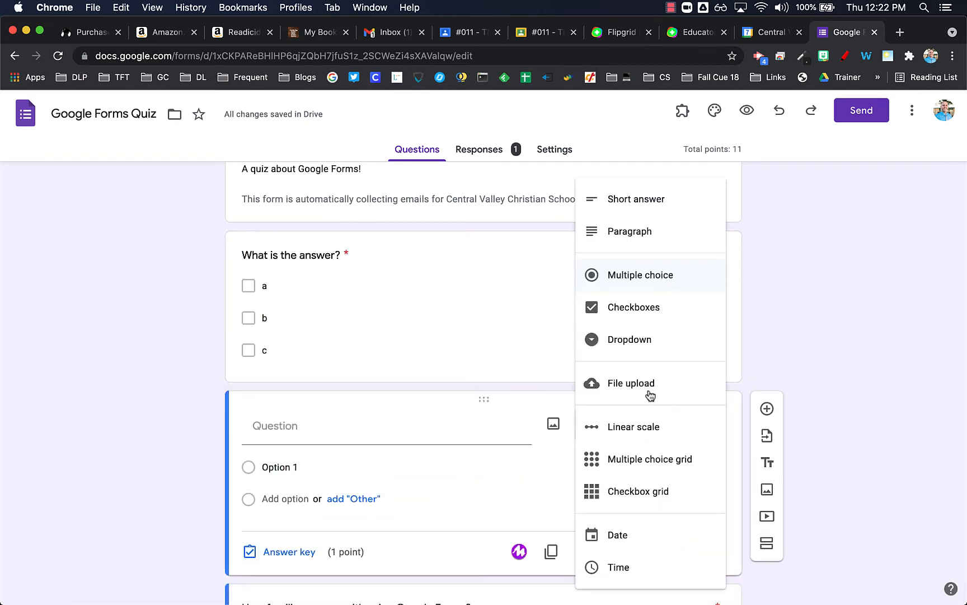
left_click(644, 200)
left_click(278, 431)
type("What is 1 + 1")
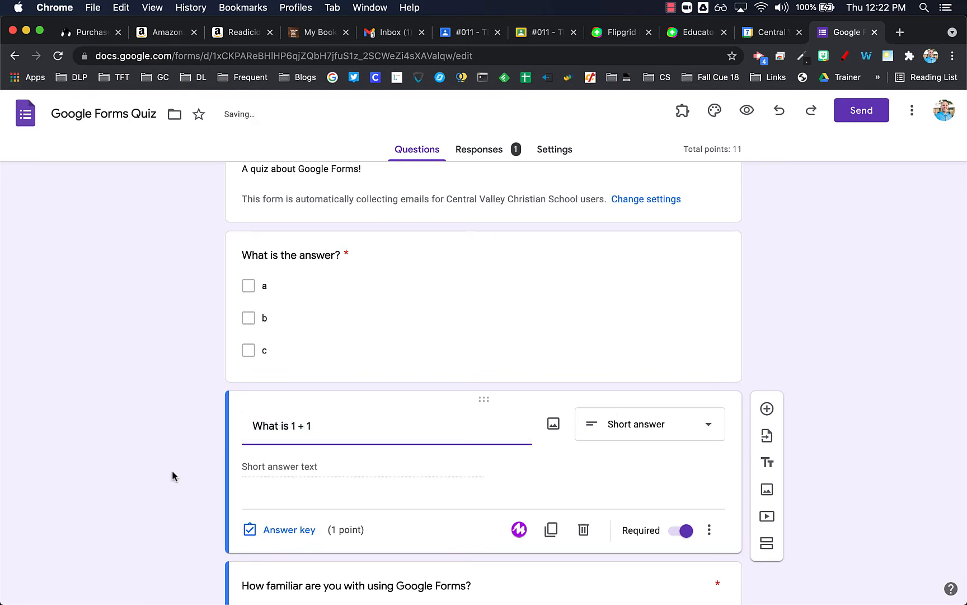
List 2, two and Two as correct answers in the answer key of "What is 1 + 1"
left_click(291, 532)
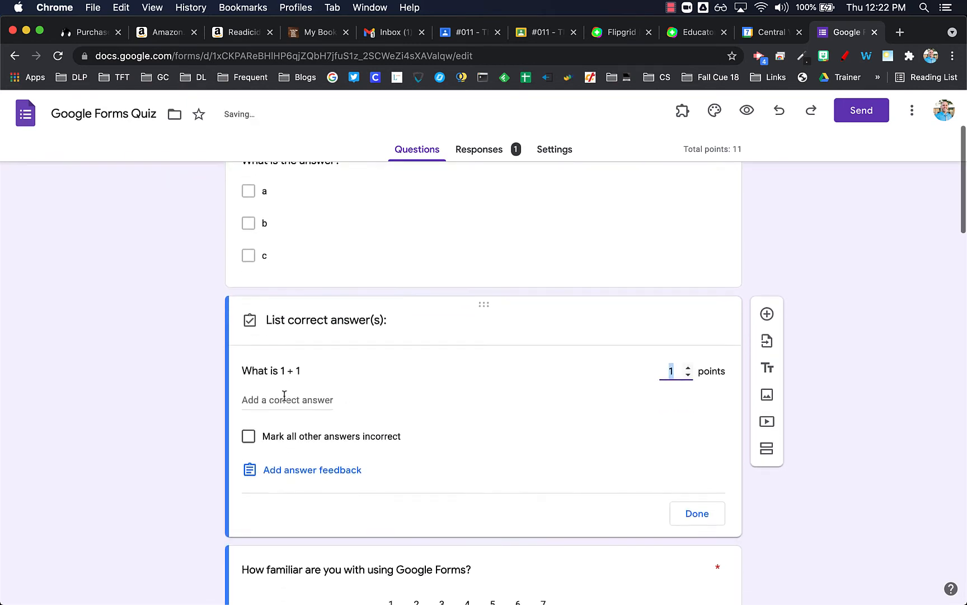
left_click(287, 397)
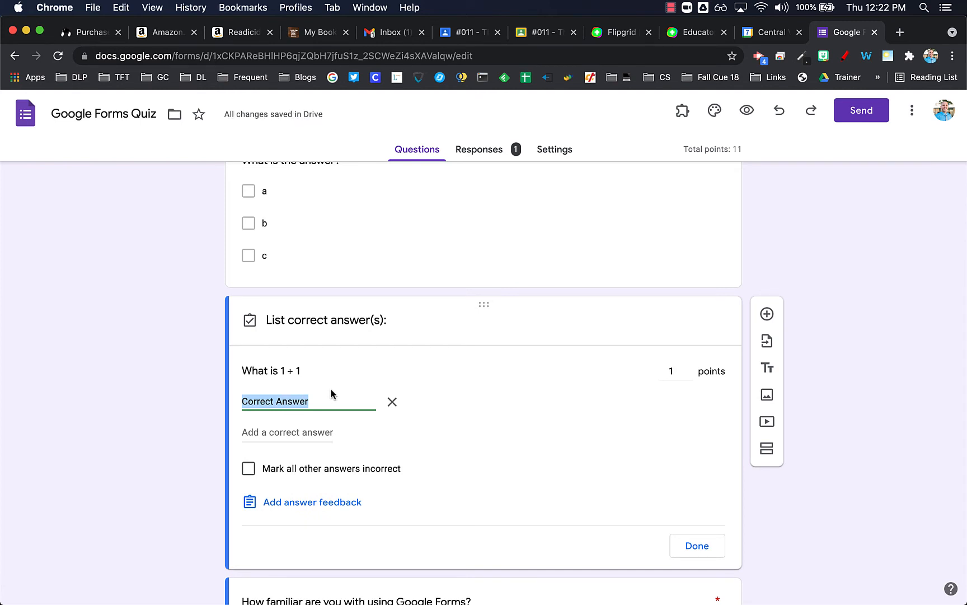
type("2")
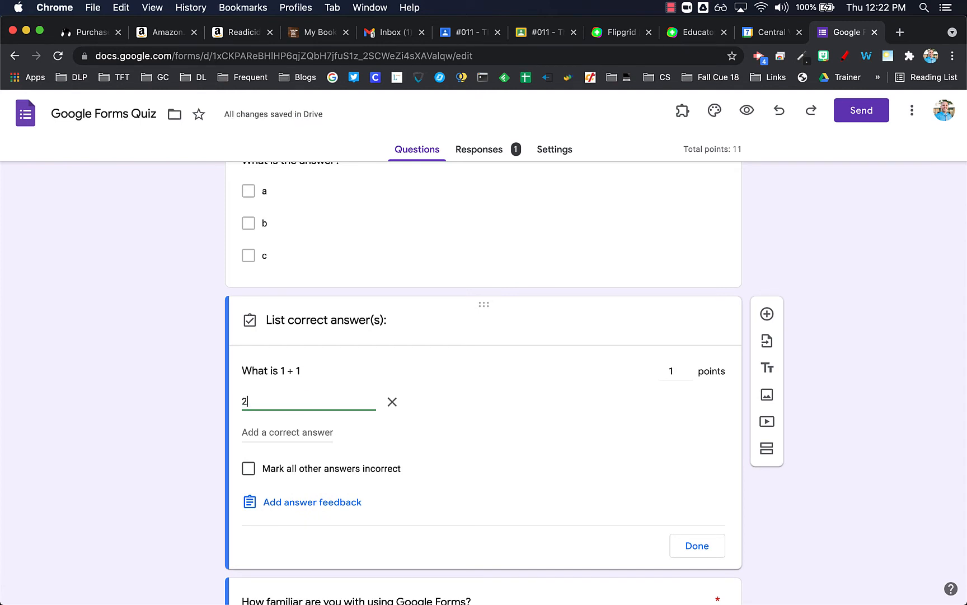
left_click(300, 430)
type("two")
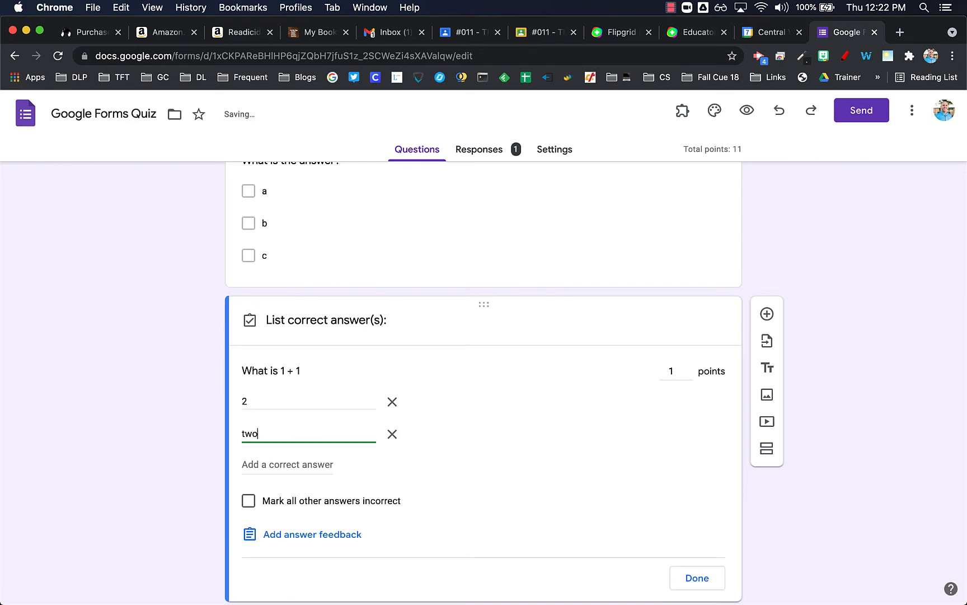
left_click(300, 463)
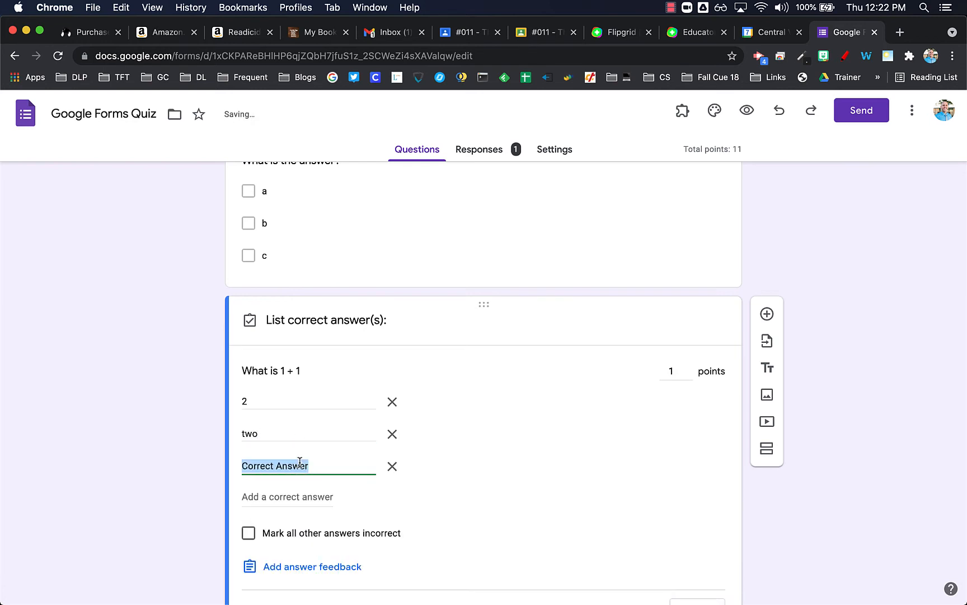
type("Two")
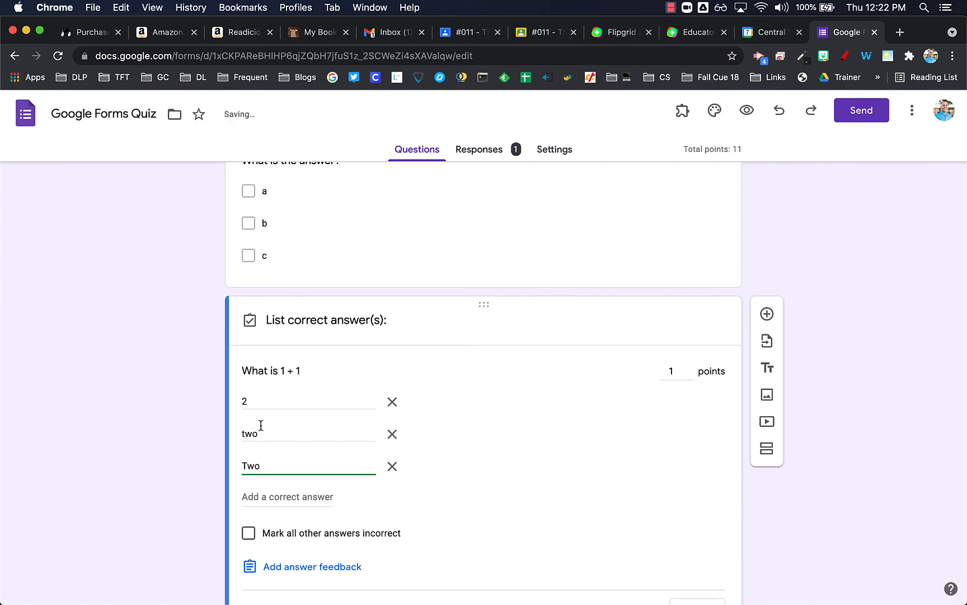
left_click(181, 423)
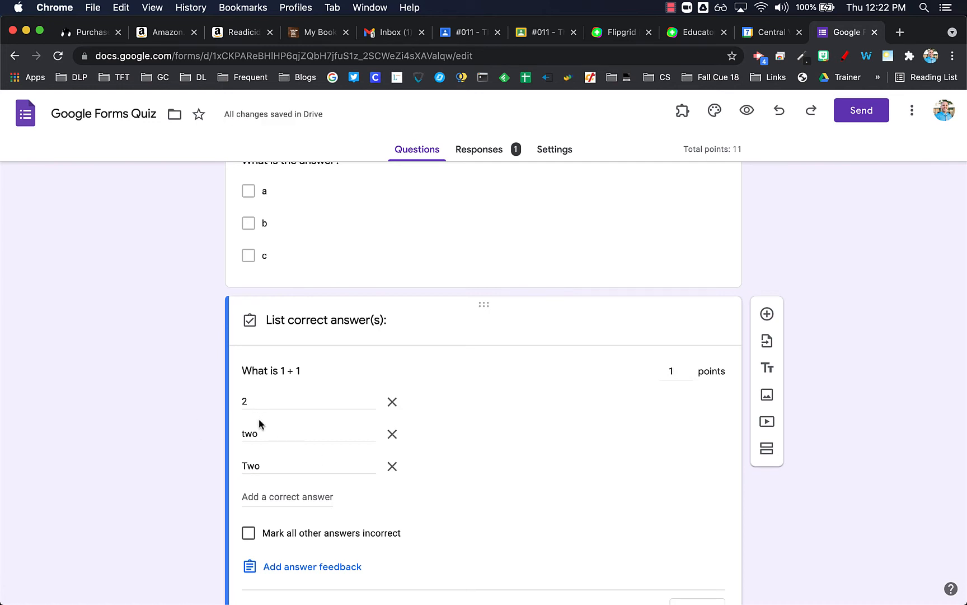
Set the "What is 1 + 1" answer key to mark all other answers incorrect and finish editing it
left_click(249, 534)
scroll(185, 419, "down", 2)
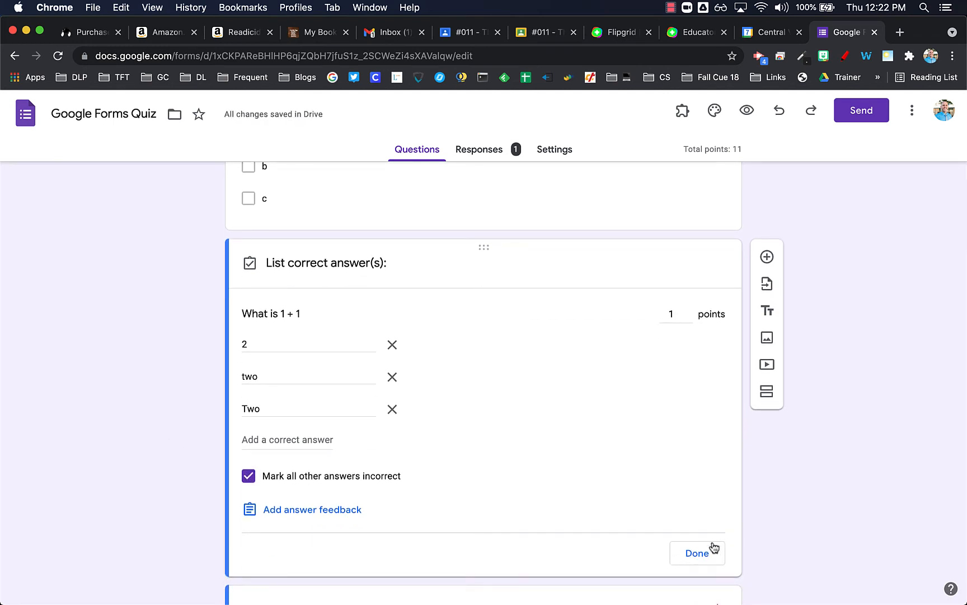
left_click(698, 553)
Look over the remaining quiz questions through the final long-answer one, and open the quiz responses in the per-question view
scroll(176, 451, "down", 20)
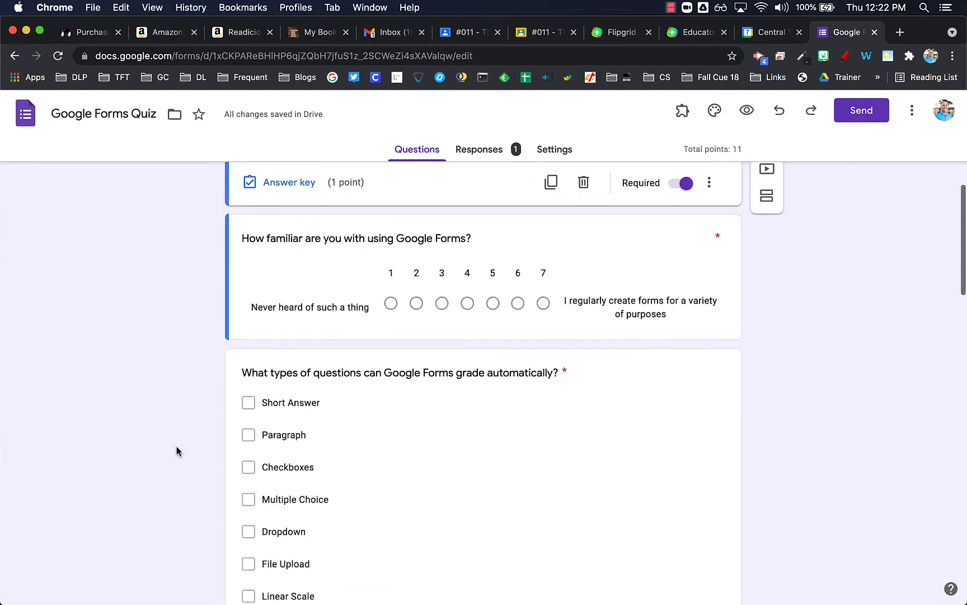
scroll(175, 446, "down", 3)
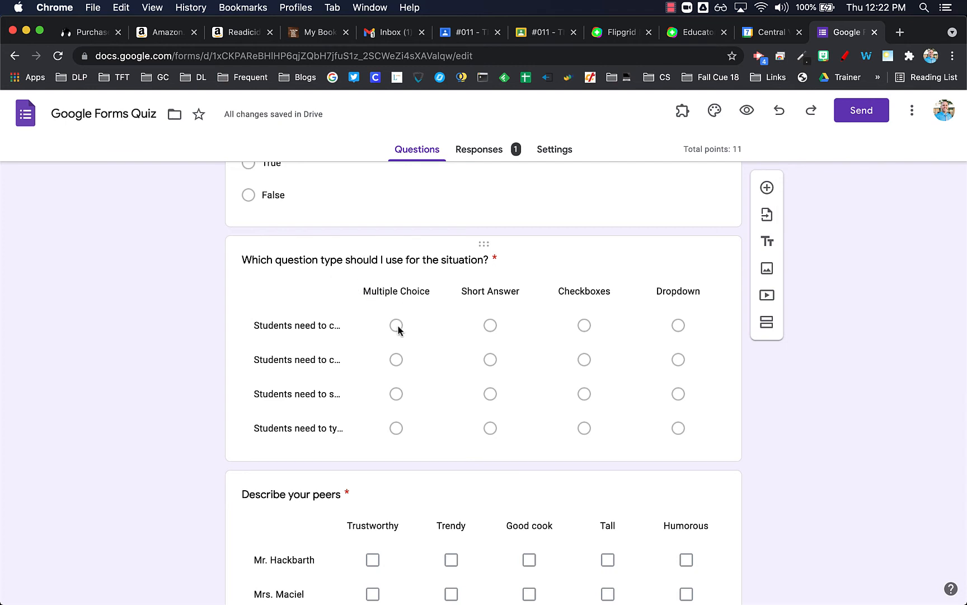
scroll(181, 366, "down", 5)
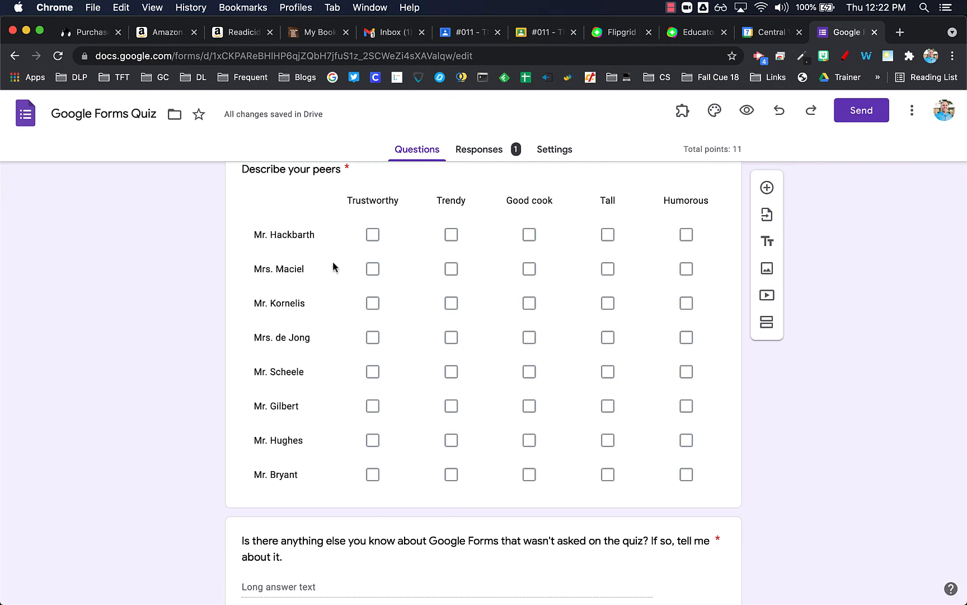
scroll(197, 294, "down", 2)
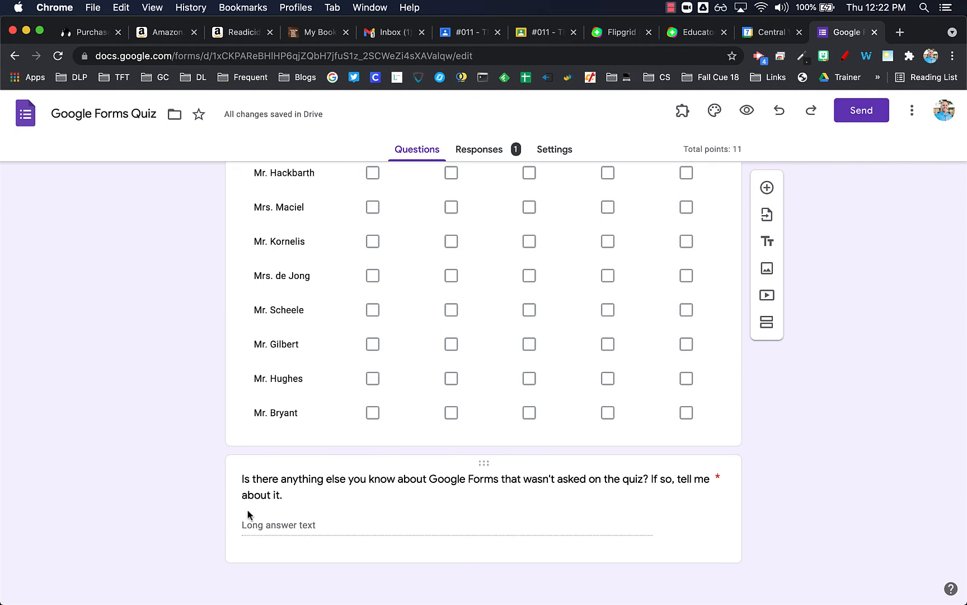
scroll(131, 344, "up", 20)
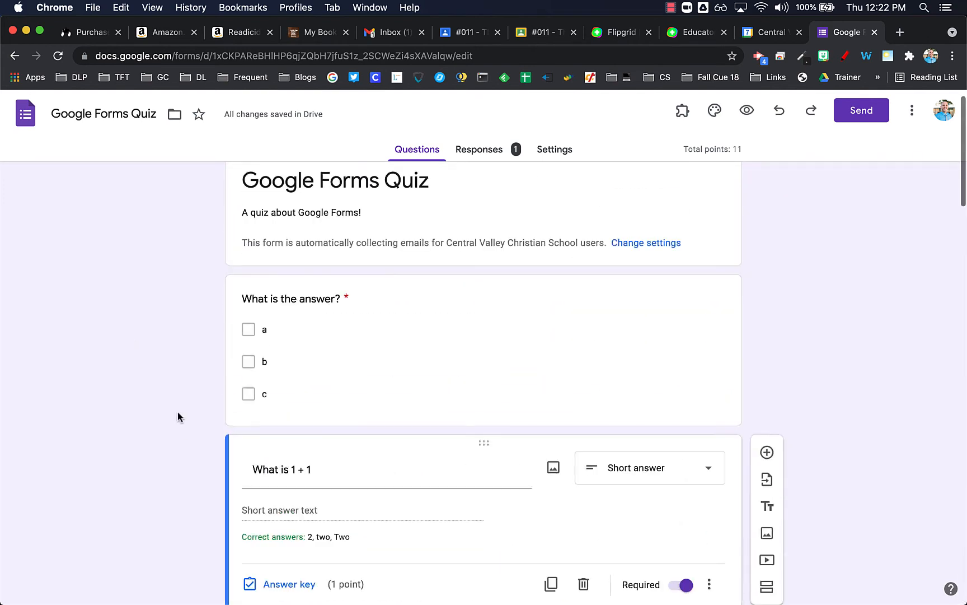
left_click(486, 149)
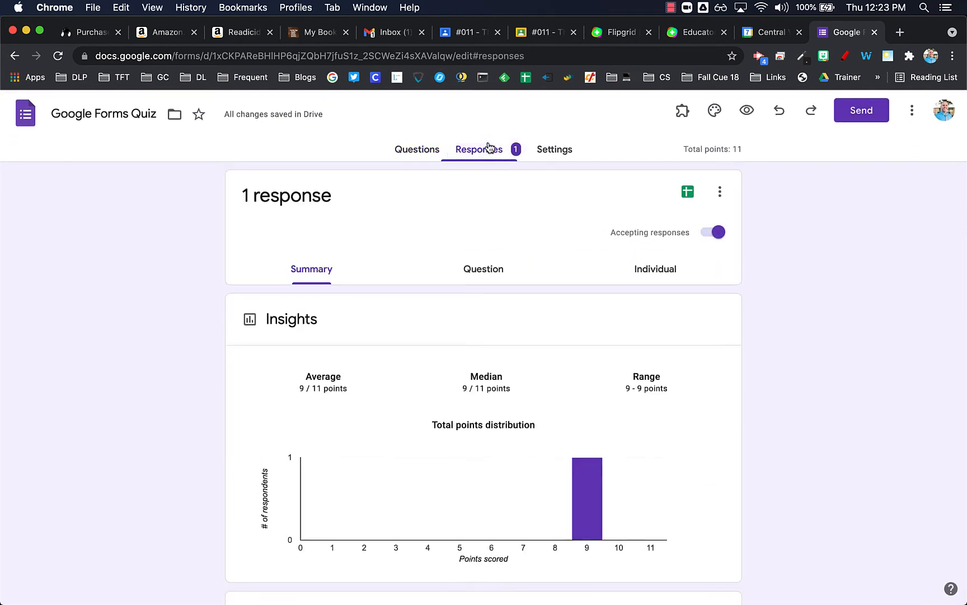
left_click(423, 262)
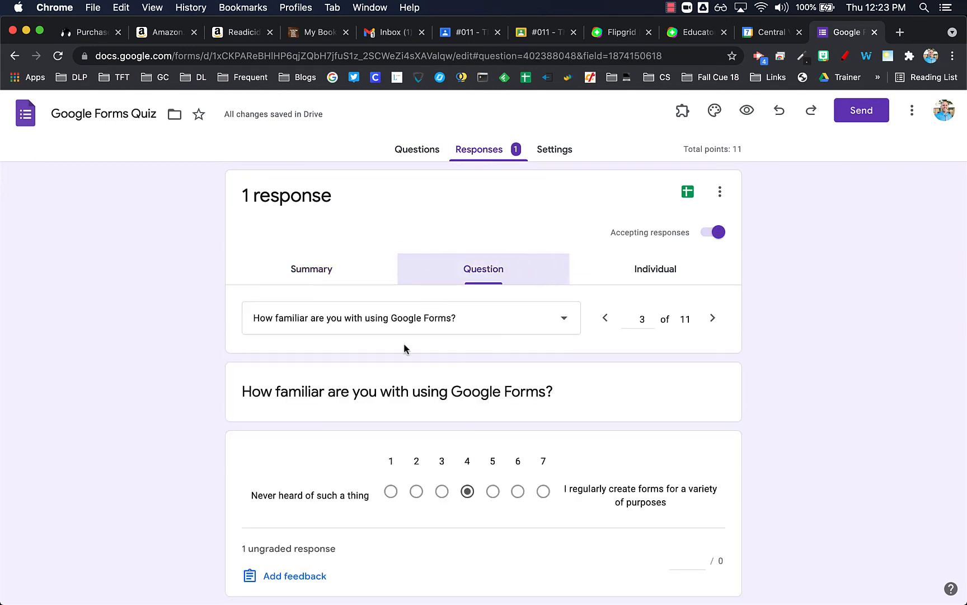
Review the response summary from the score insights and frequently missed questions through the charts to the final long-answer question
left_click(305, 271)
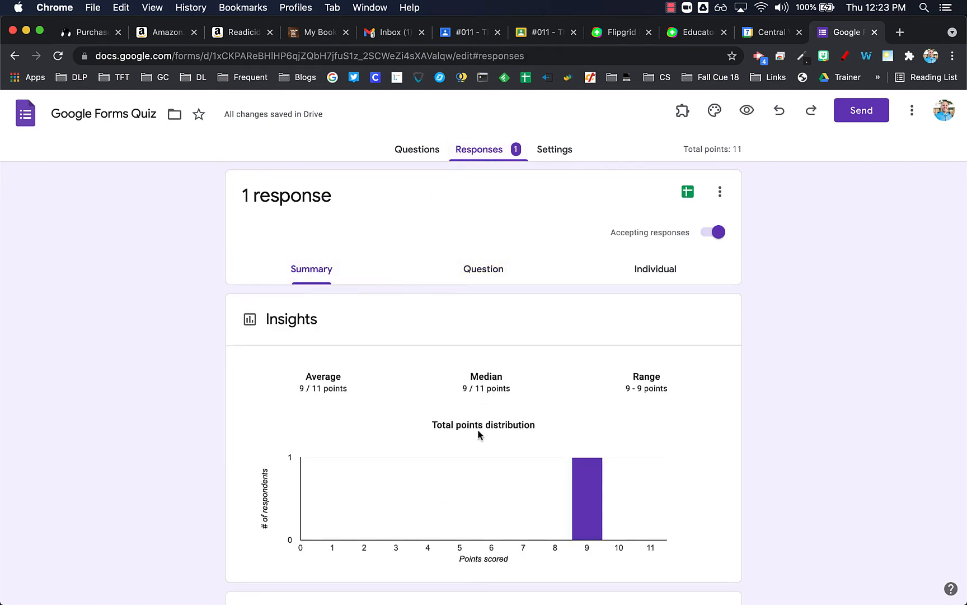
scroll(537, 456, "down", 5)
scroll(539, 458, "down", 1)
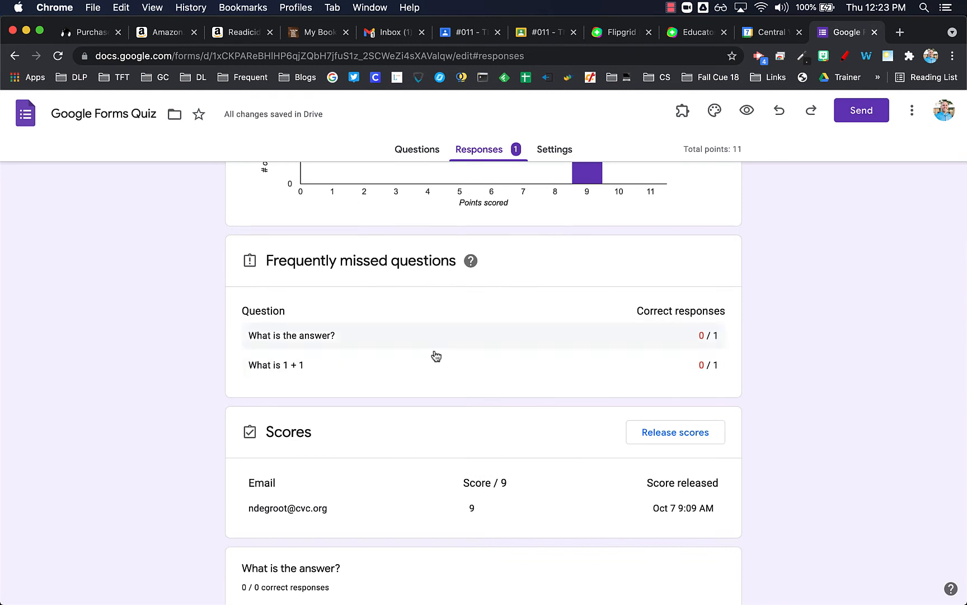
scroll(341, 297, "down", 6)
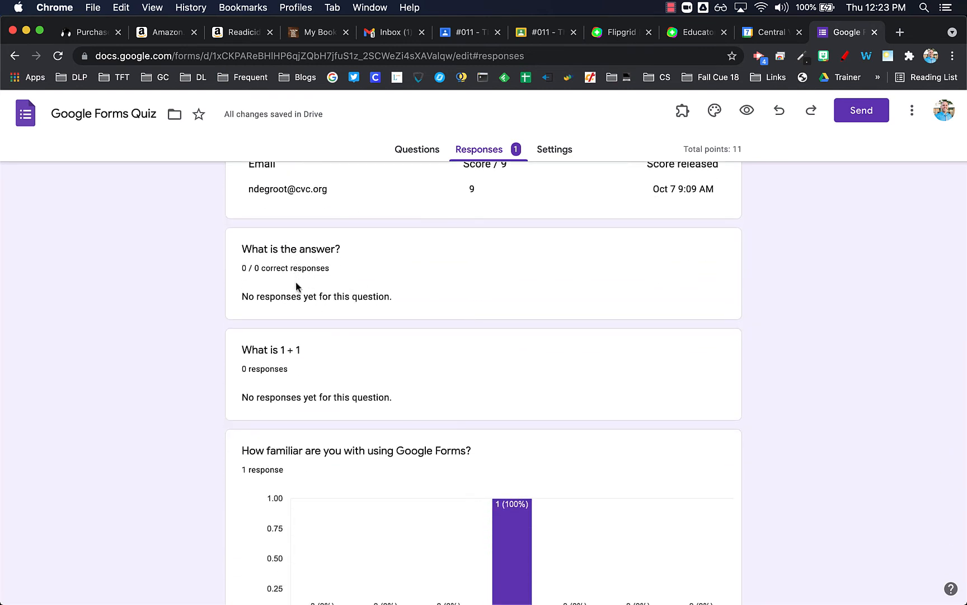
scroll(353, 373, "down", 12)
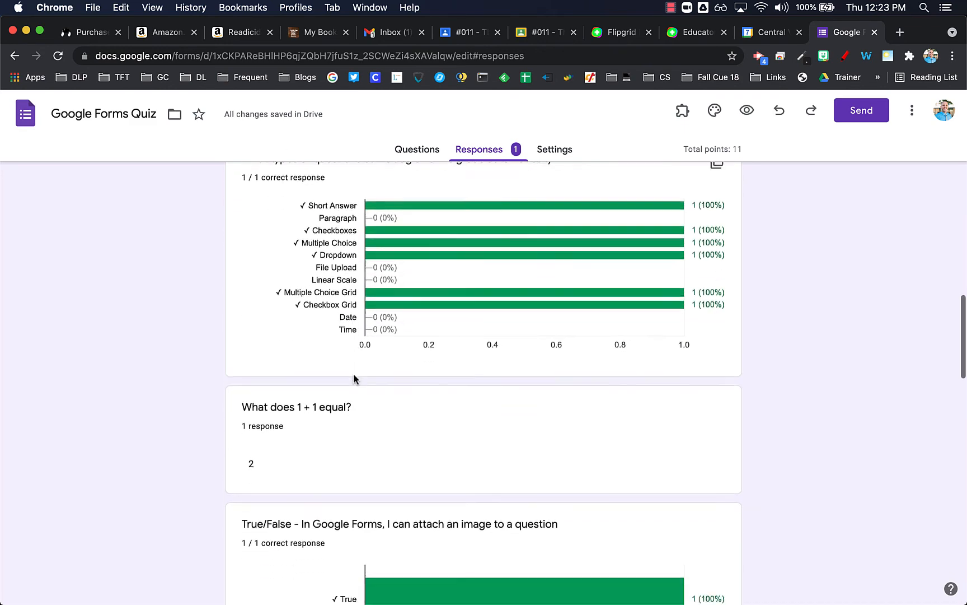
scroll(354, 378, "down", 2)
scroll(452, 328, "down", 15)
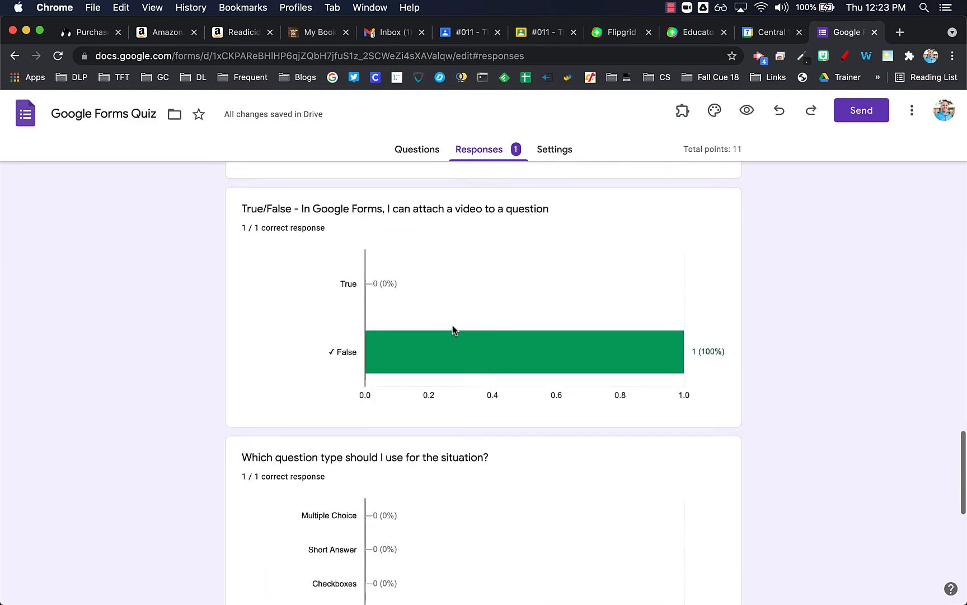
scroll(453, 325, "down", 5)
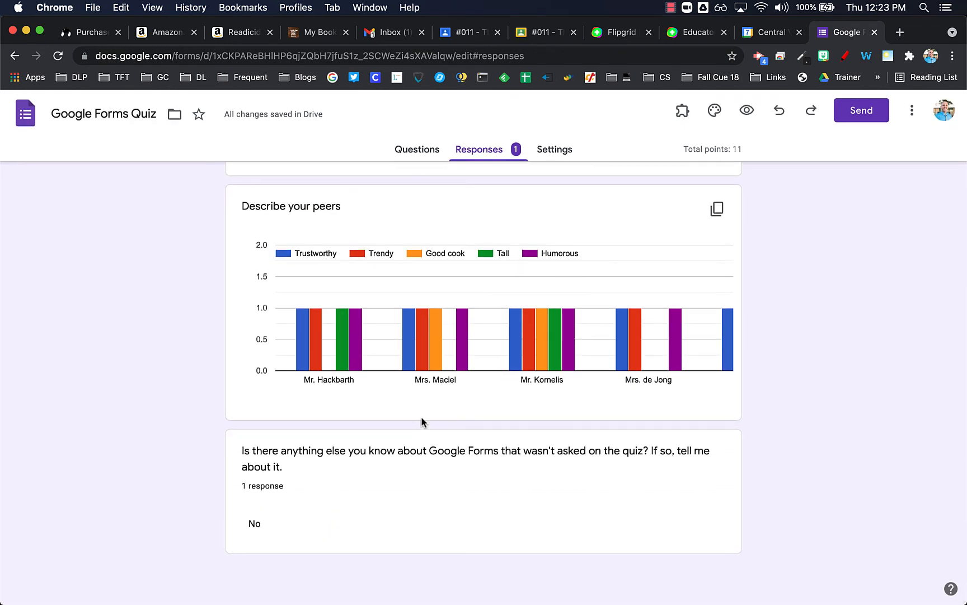
key("Home")
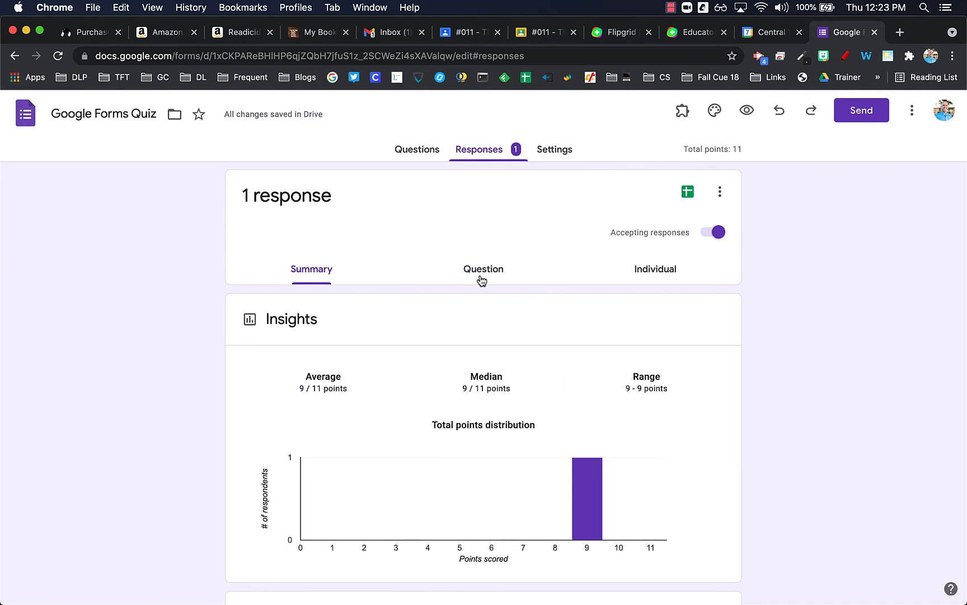
View the per-question responses to "Is there anything else you know about Google Forms that wasn't asked on the quiz?" and return to the quiz questions
left_click(481, 280)
left_click(415, 318)
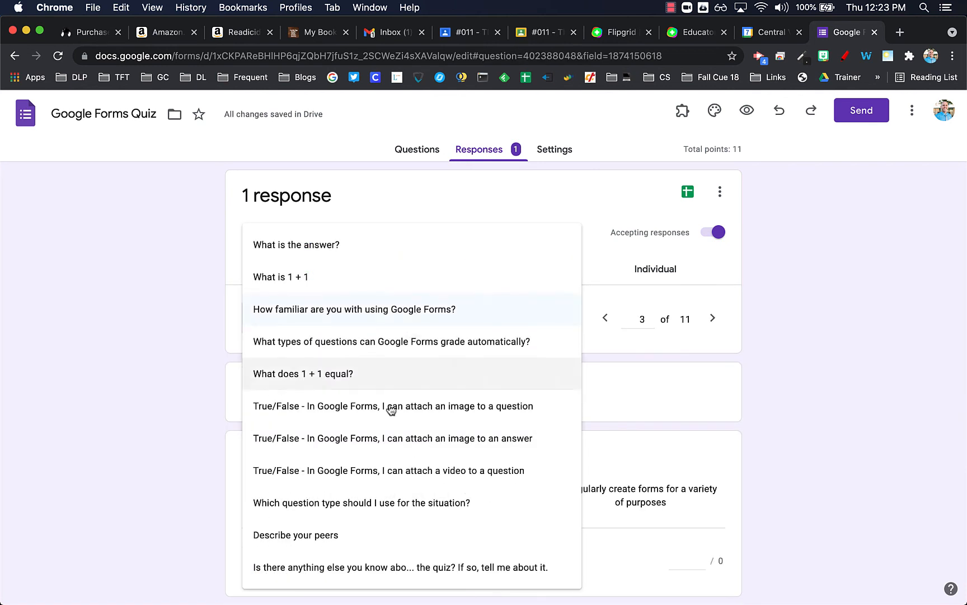
left_click(370, 569)
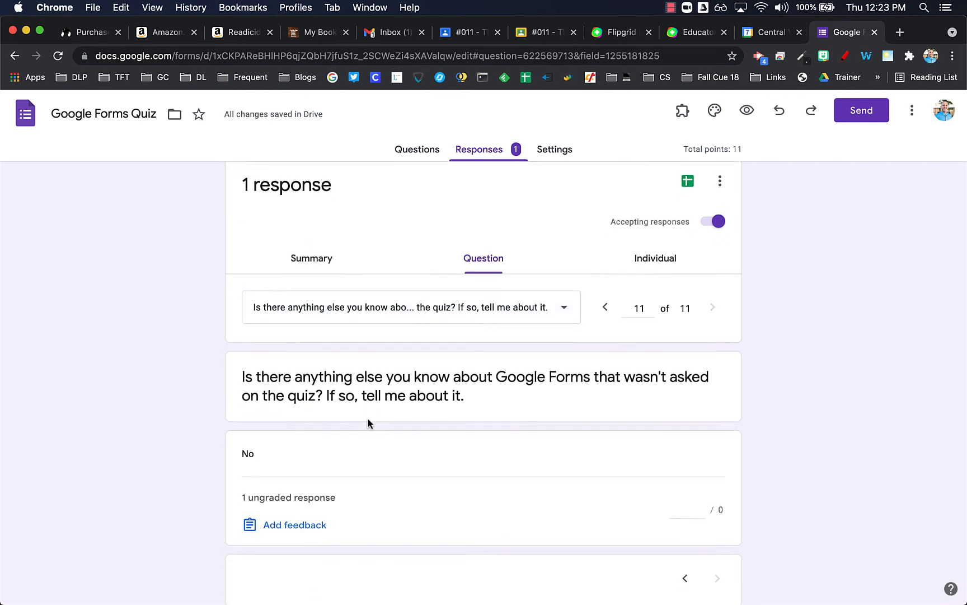
scroll(364, 418, "down", 1)
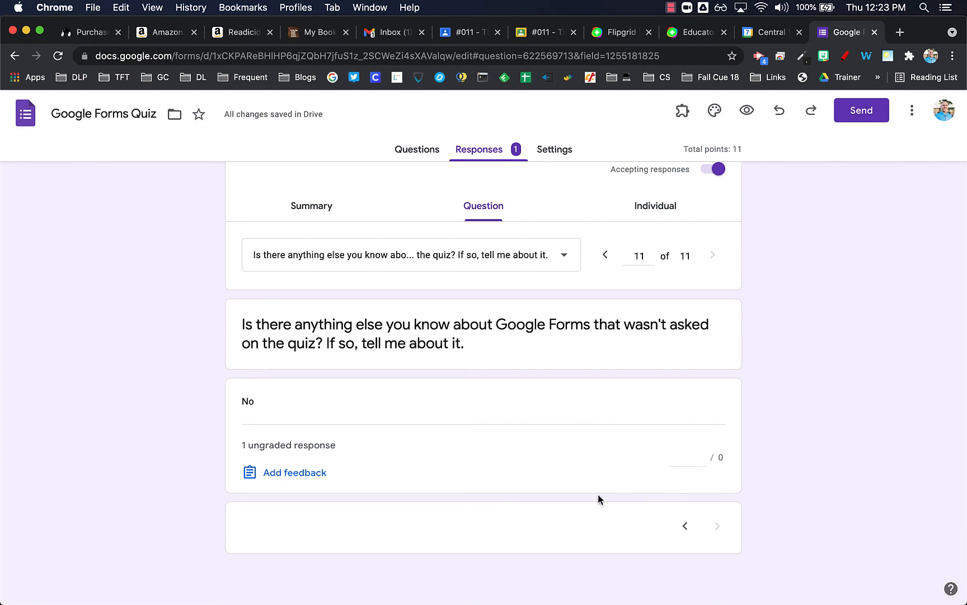
scroll(598, 500, "up", 2)
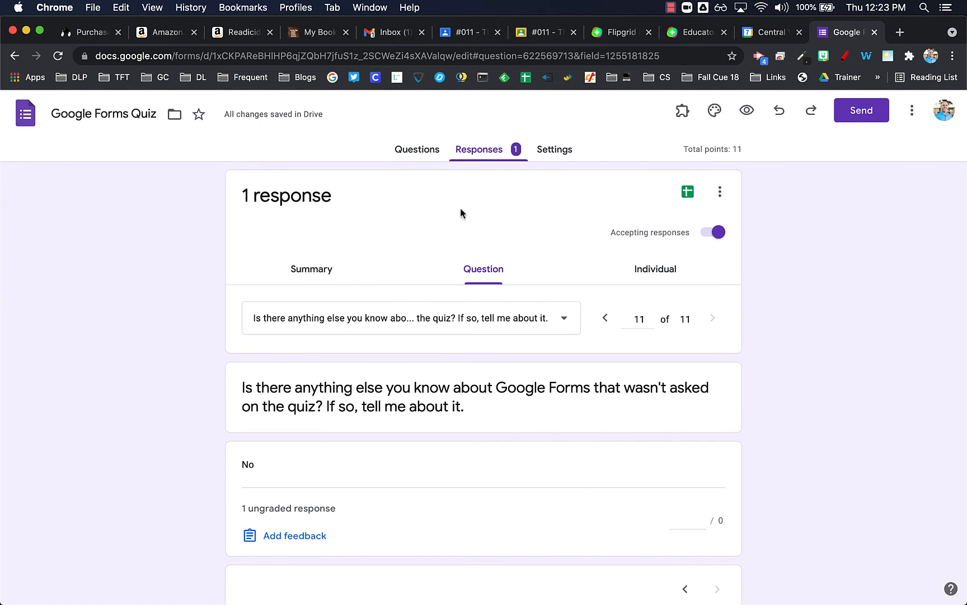
left_click(421, 148)
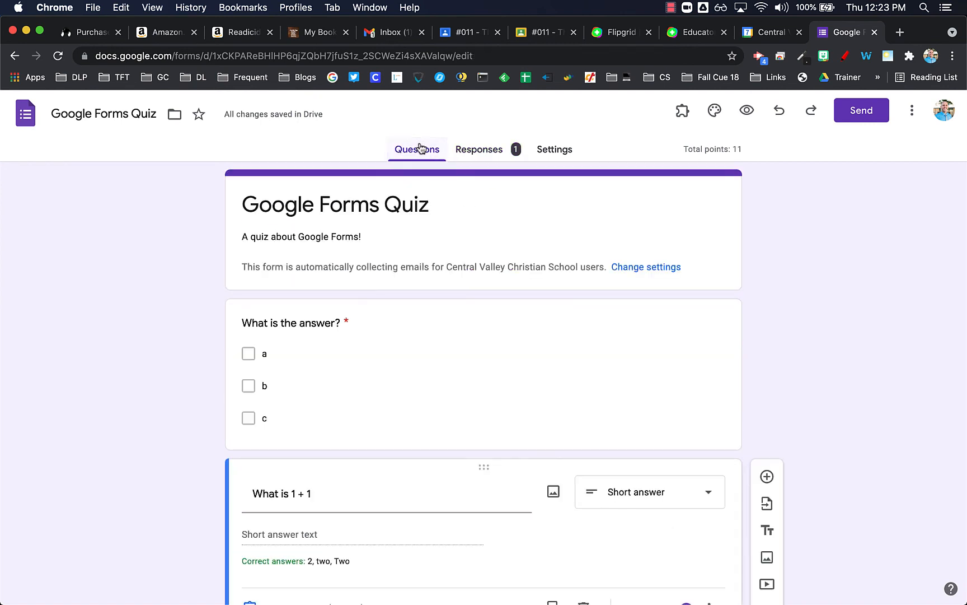